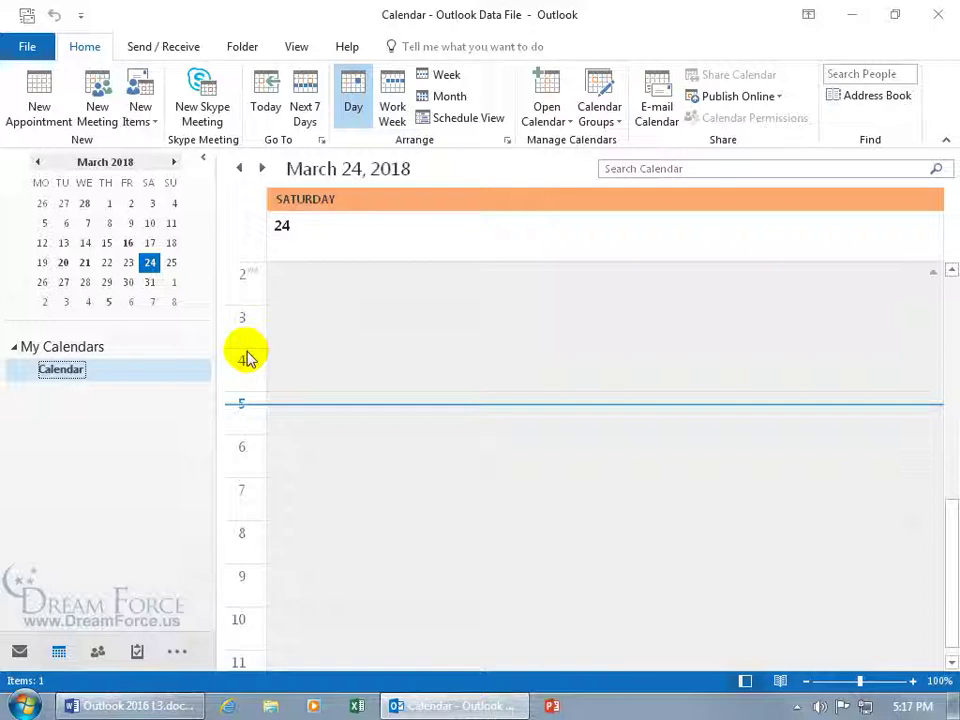
Display the calendar in Work Week, Week and Month arrangements, and return to the Day view
click(389, 108)
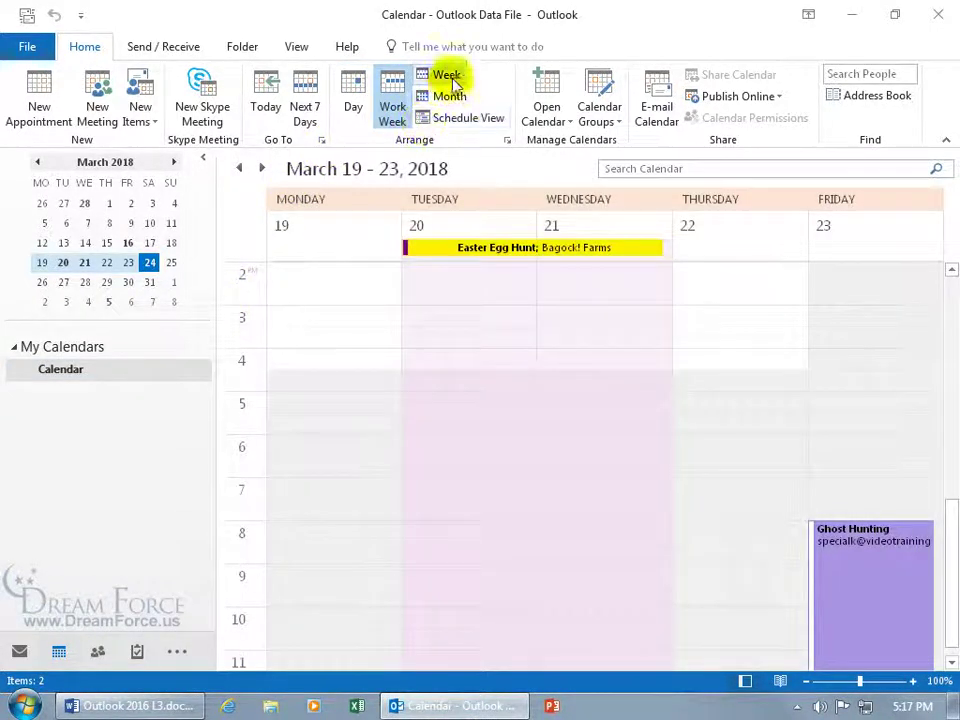
click(450, 76)
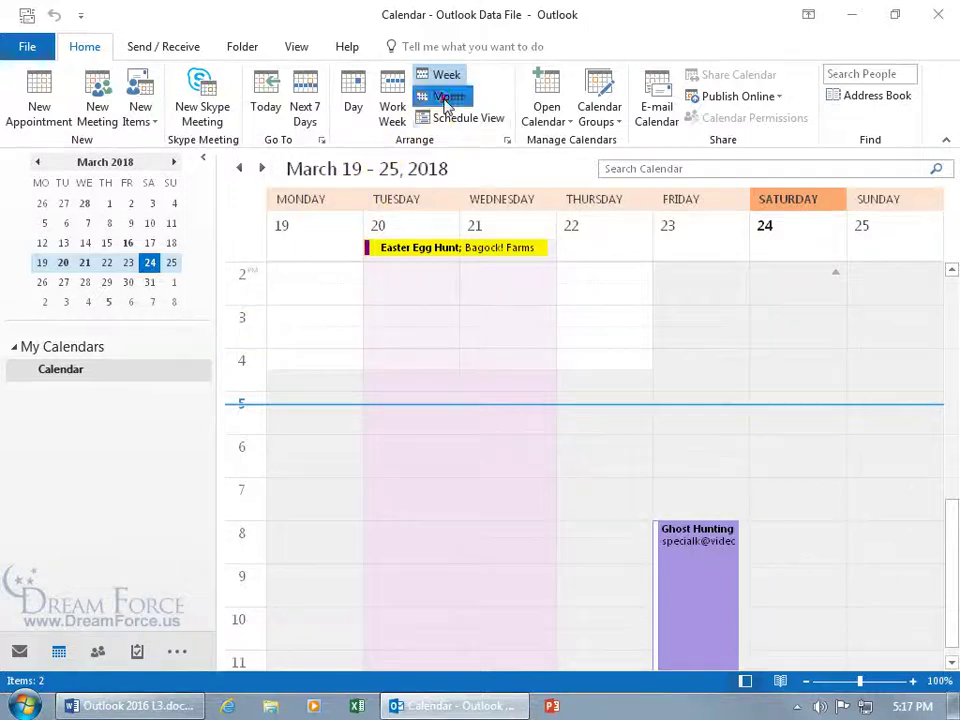
click(446, 99)
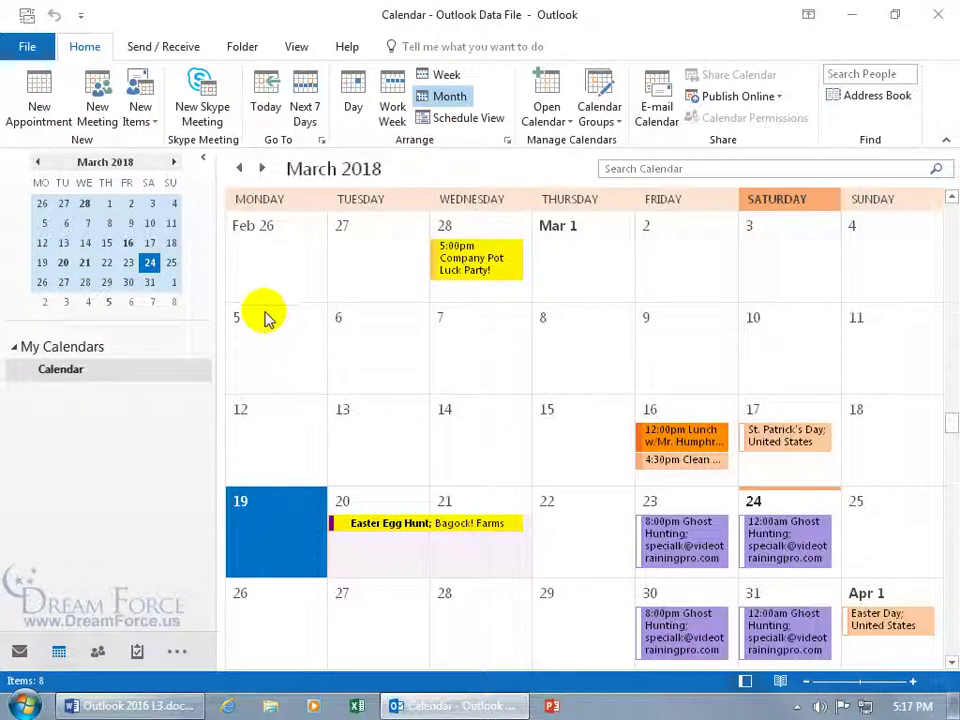
click(358, 92)
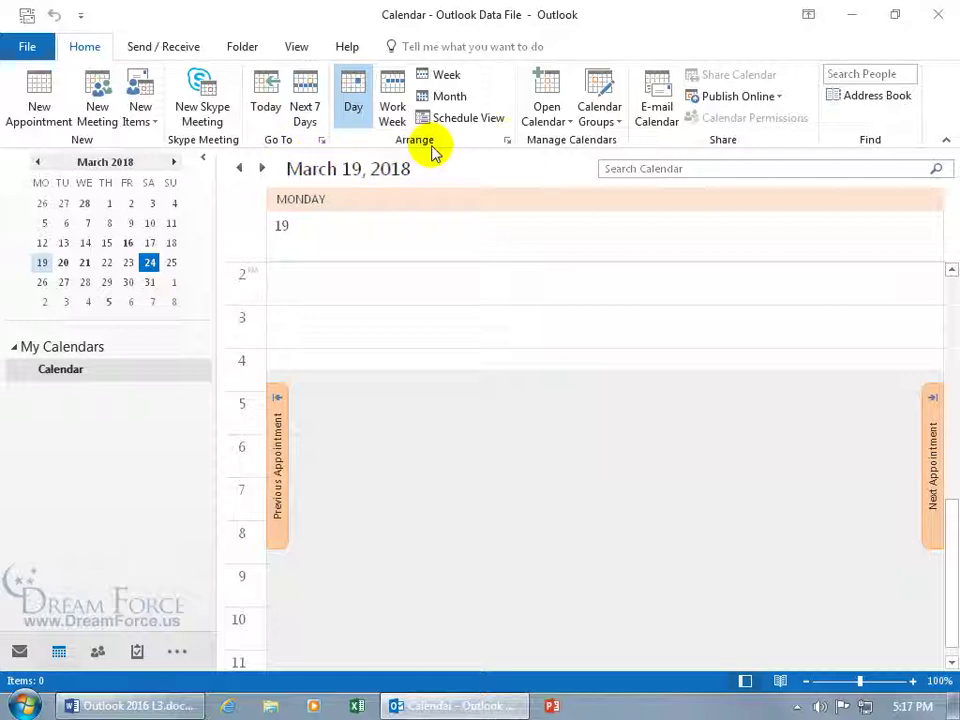
Show a second time zone in the calendar options and choose (UTC-05:00) Eastern Time (US & Canada) for it
click(508, 141)
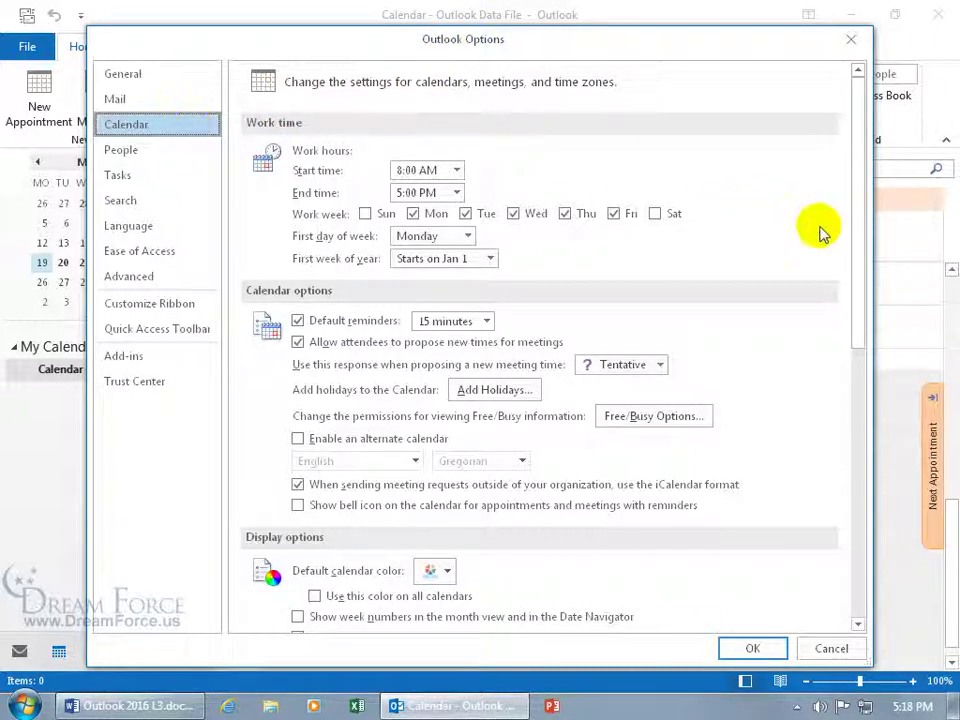
drag(857, 255, 857, 454)
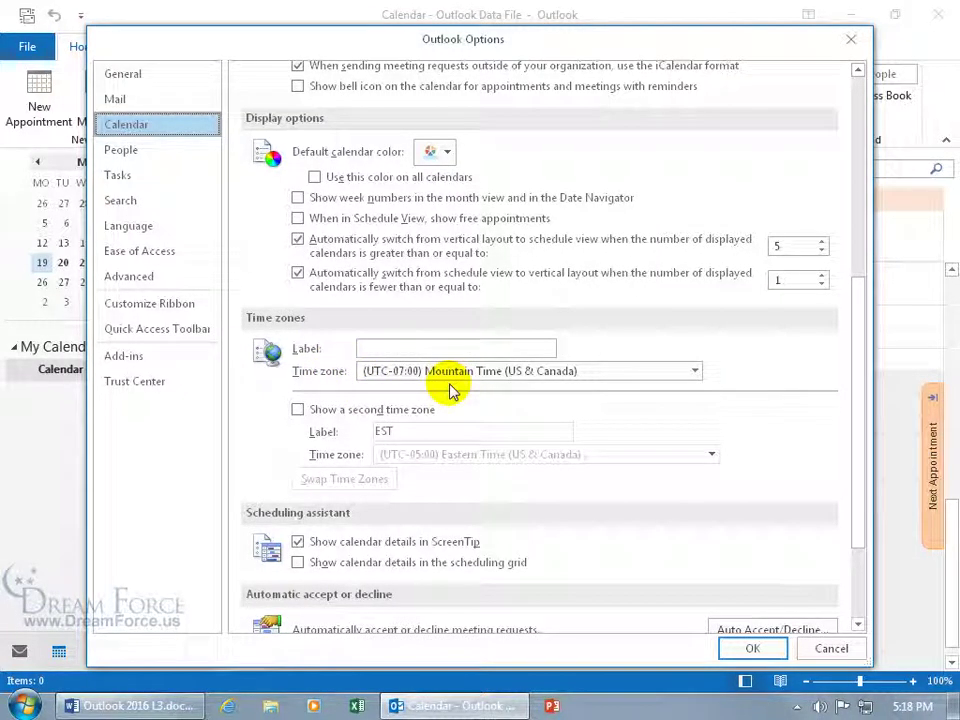
click(406, 346)
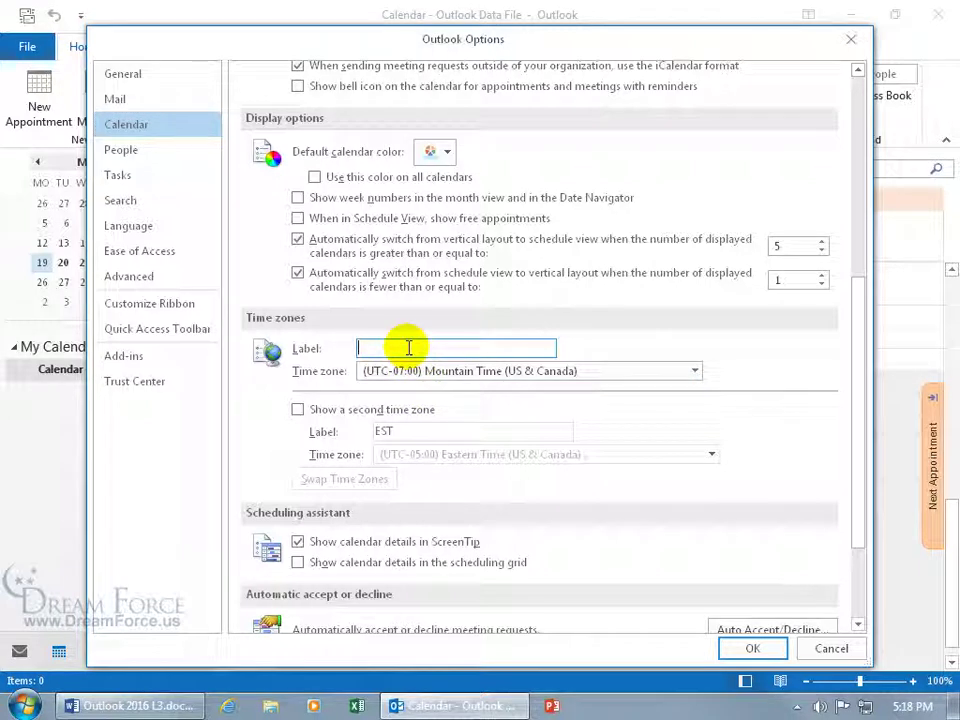
click(297, 410)
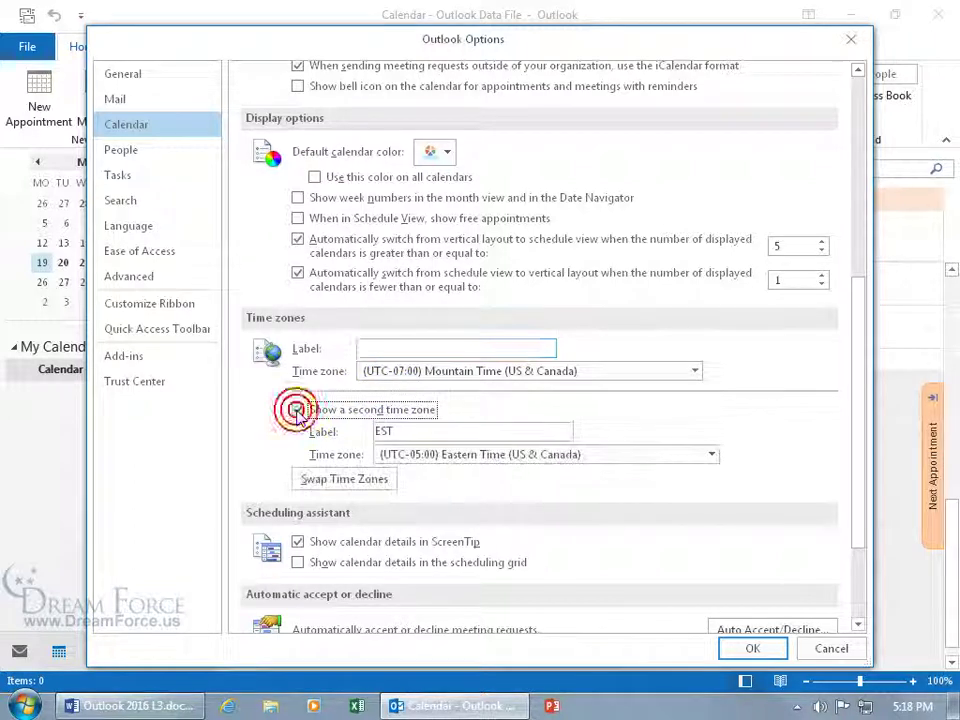
click(407, 432)
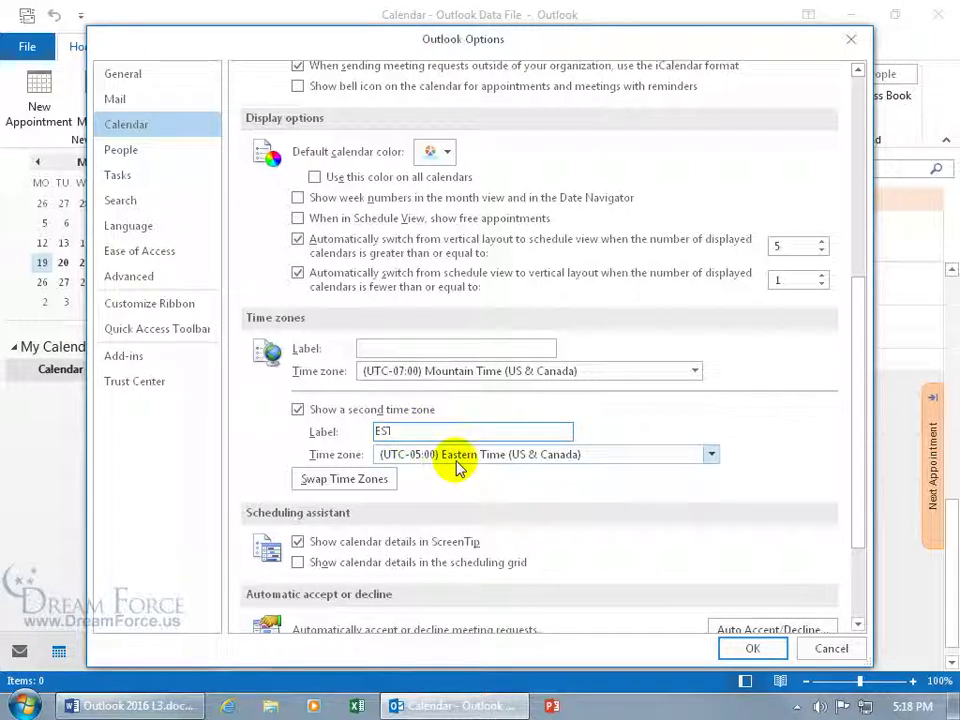
click(711, 455)
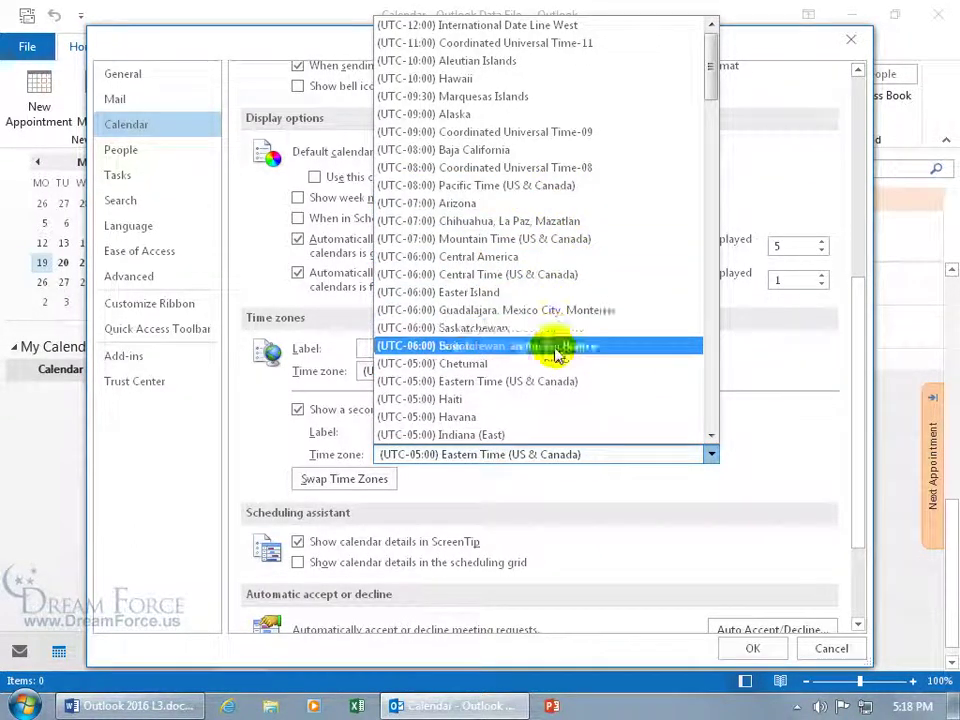
click(575, 381)
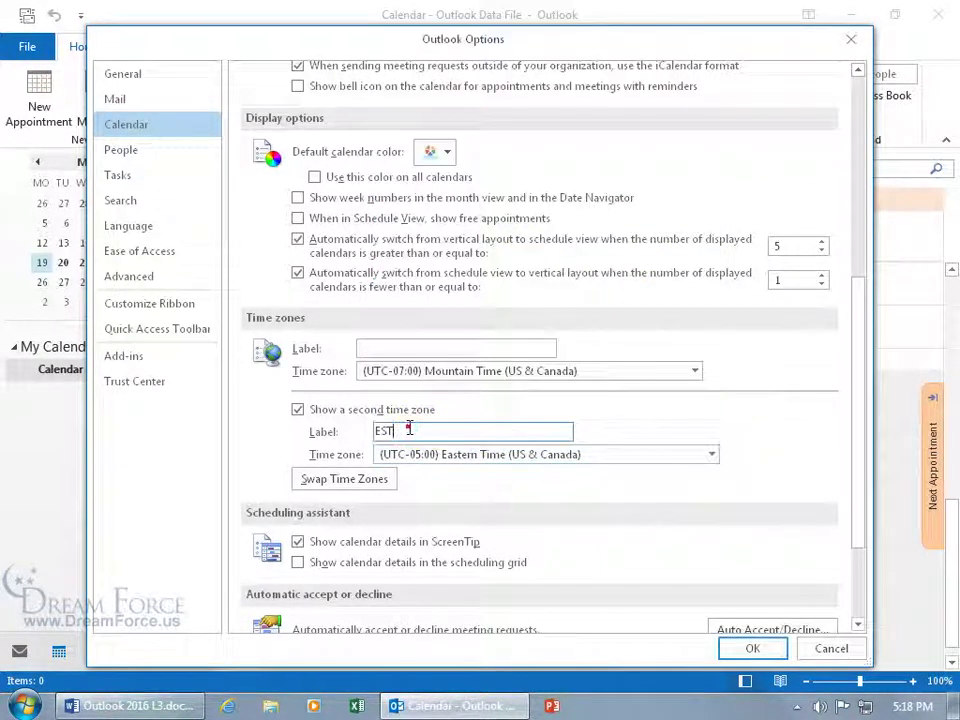
Label the second time zone NYST and the primary one MST, and apply the options with the two zones swapped
drag(407, 428, 336, 440)
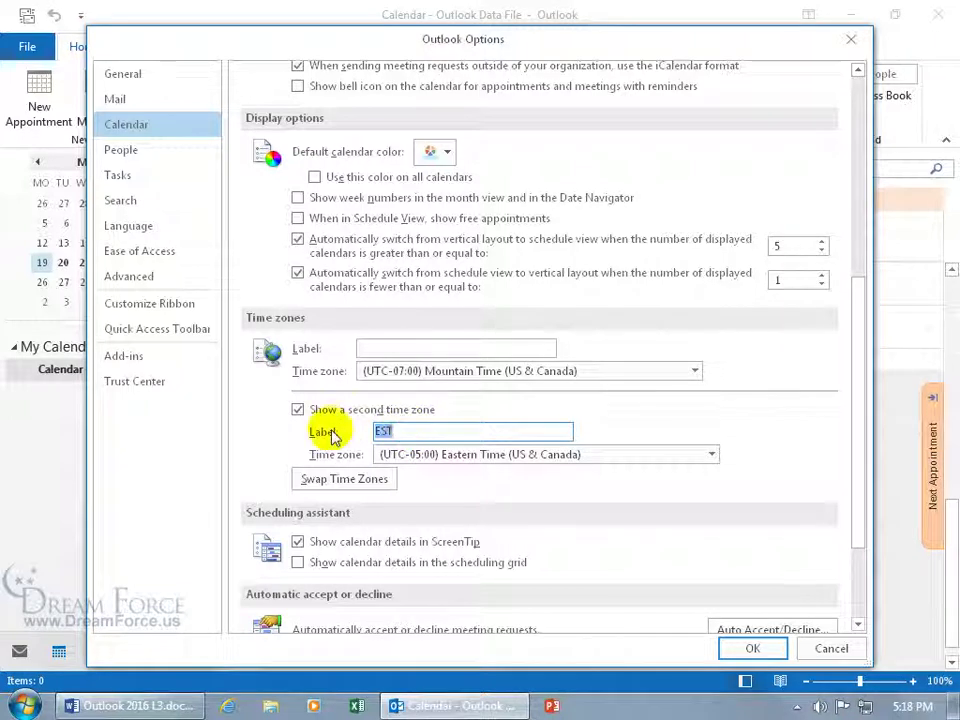
text(NY)
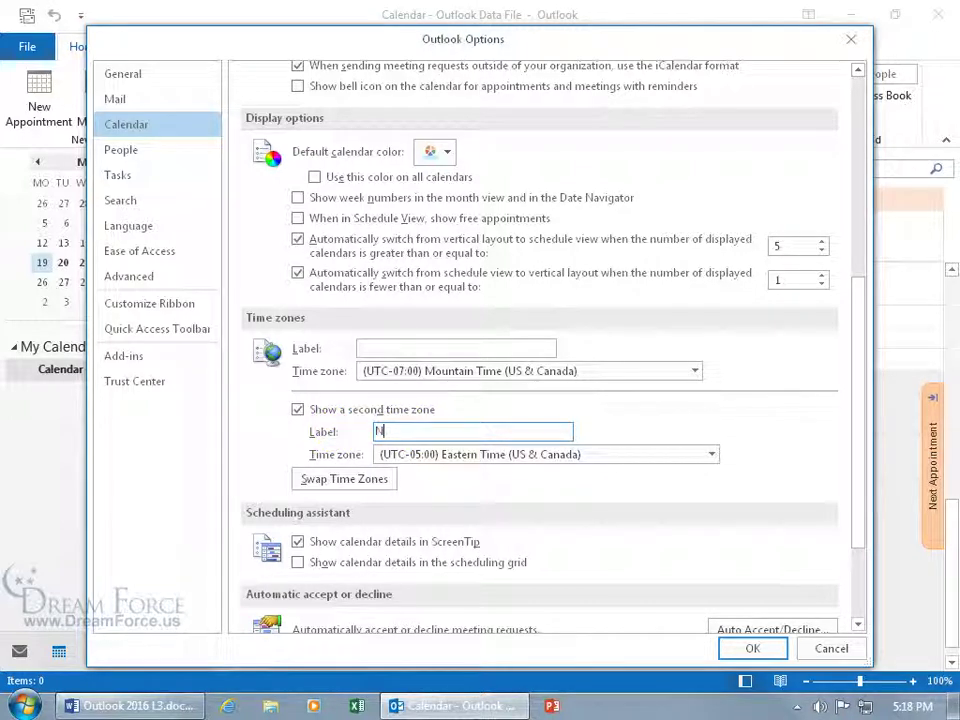
click(378, 347)
text(MST)
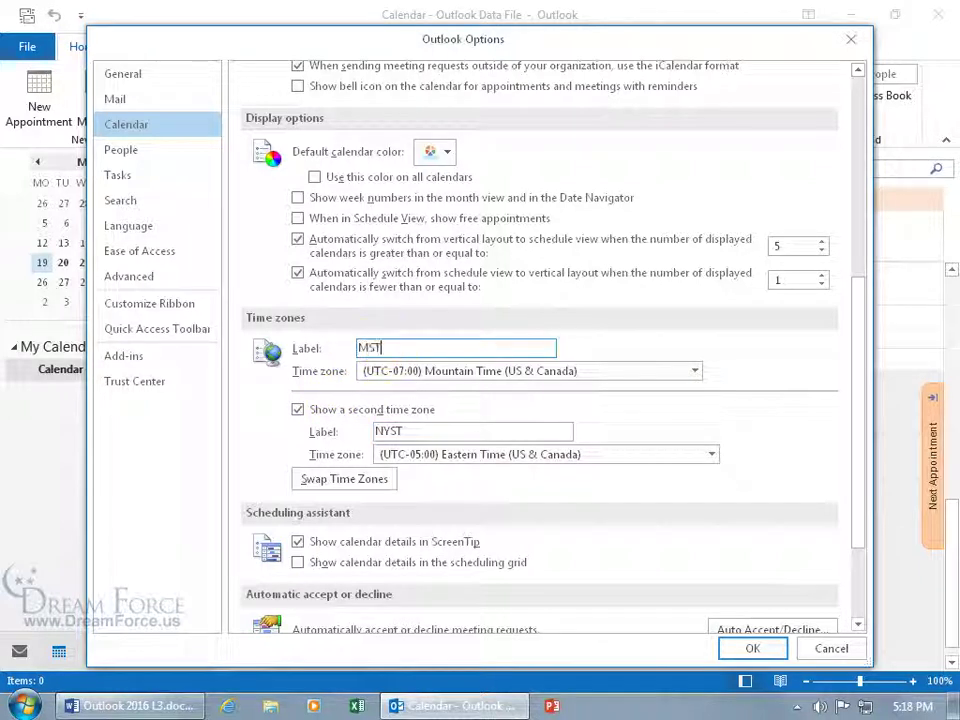
click(375, 482)
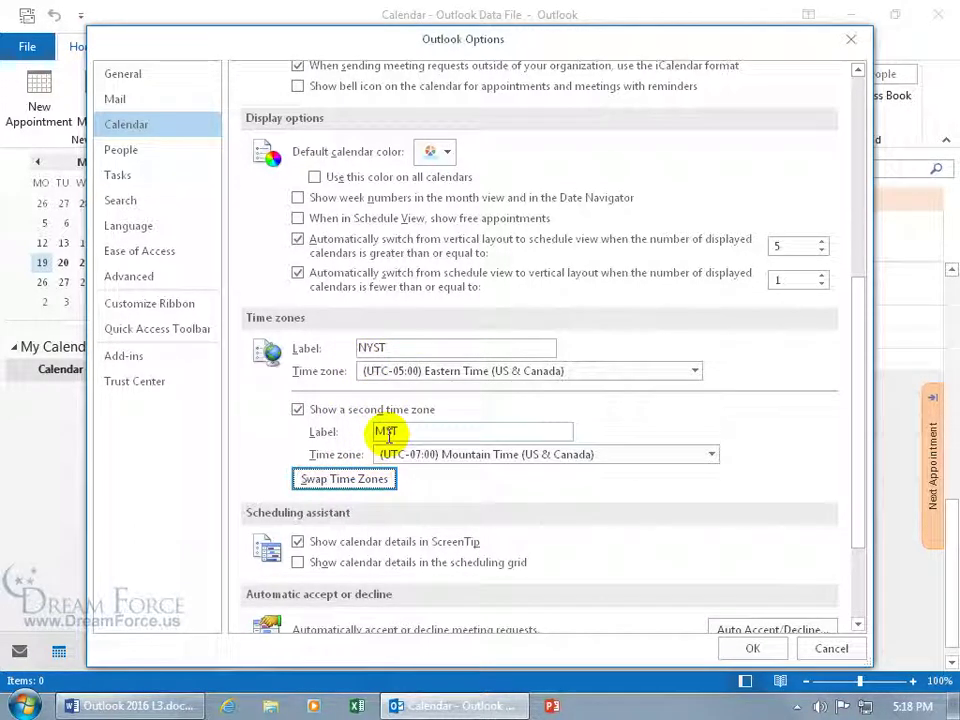
click(752, 649)
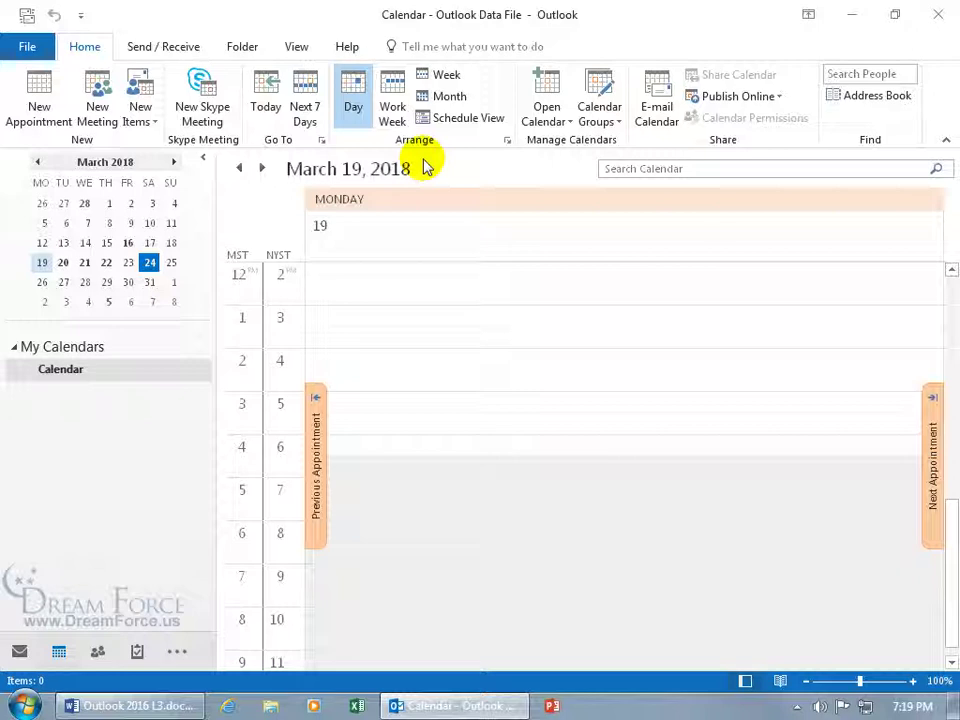
Change the day view's time scale to 15 minutes and set it back to 30 minutes
click(270, 378)
right_click(270, 378)
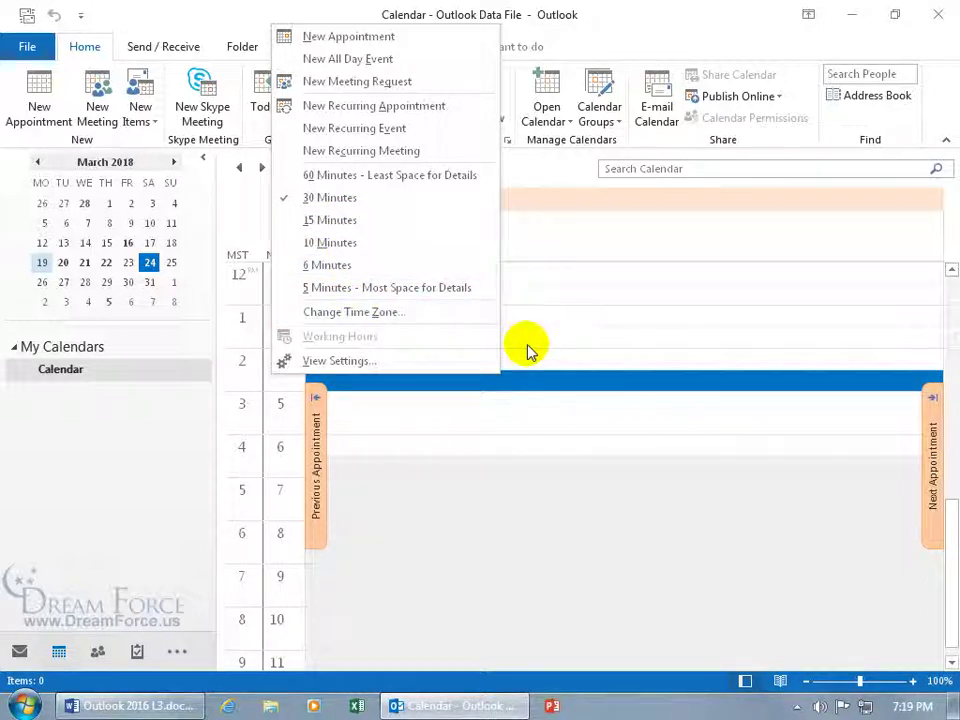
click(360, 221)
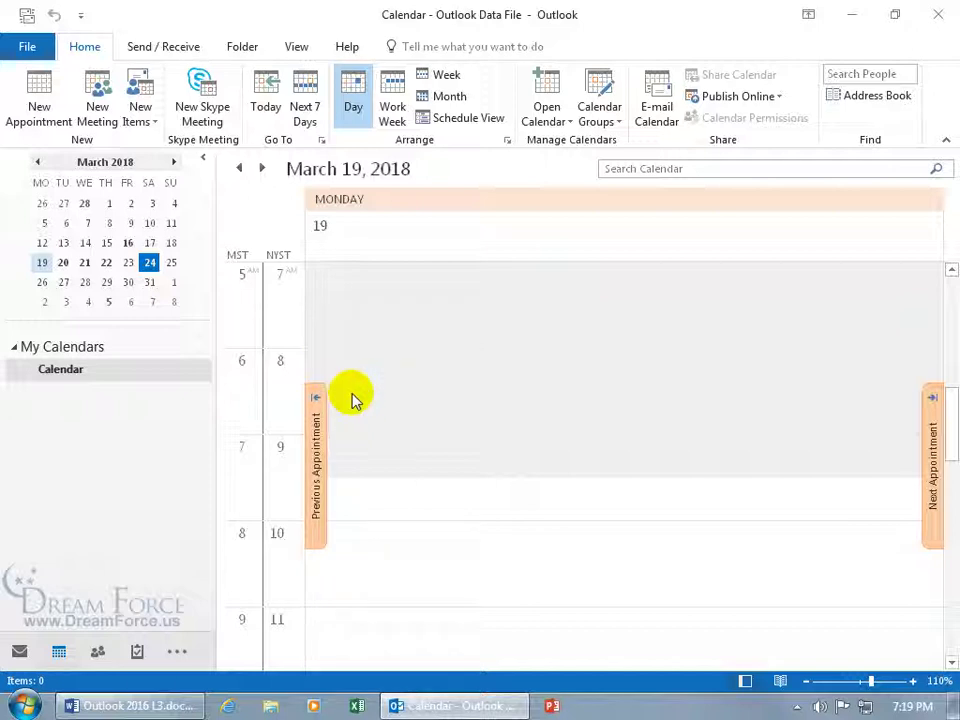
right_click(283, 403)
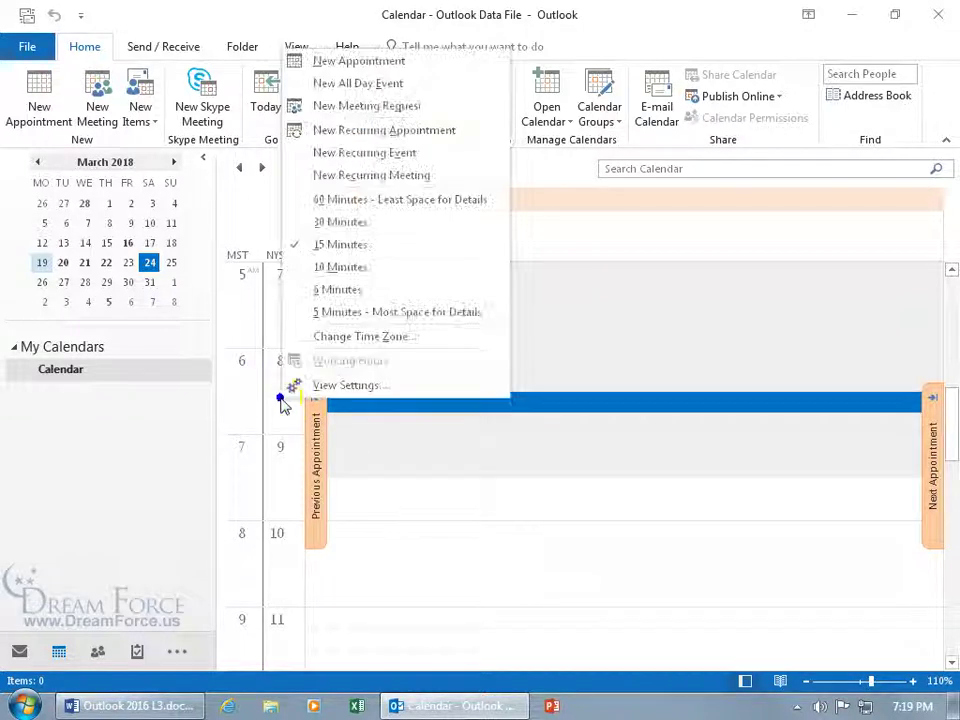
click(311, 222)
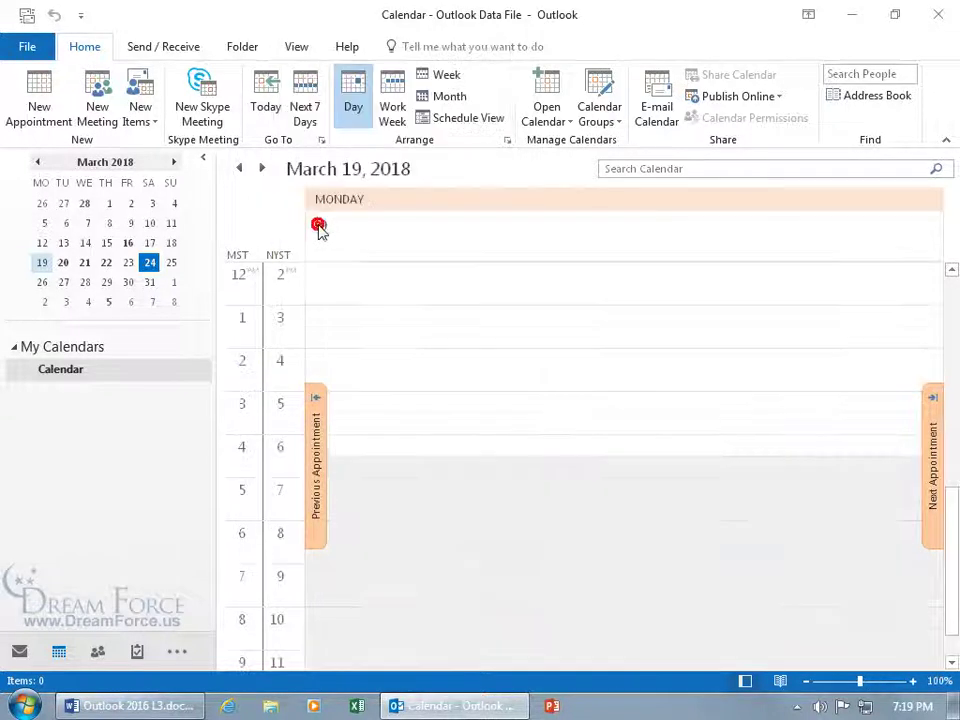
Swap the time zones back to make Mountain Time primary, and turn off the second time zone
right_click(278, 383)
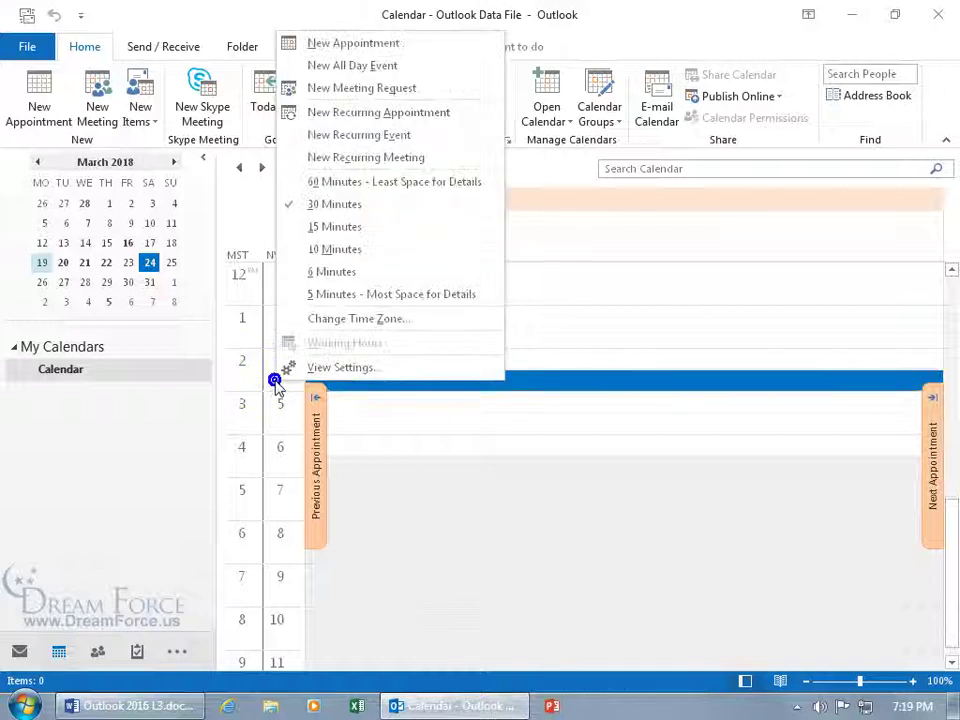
click(358, 322)
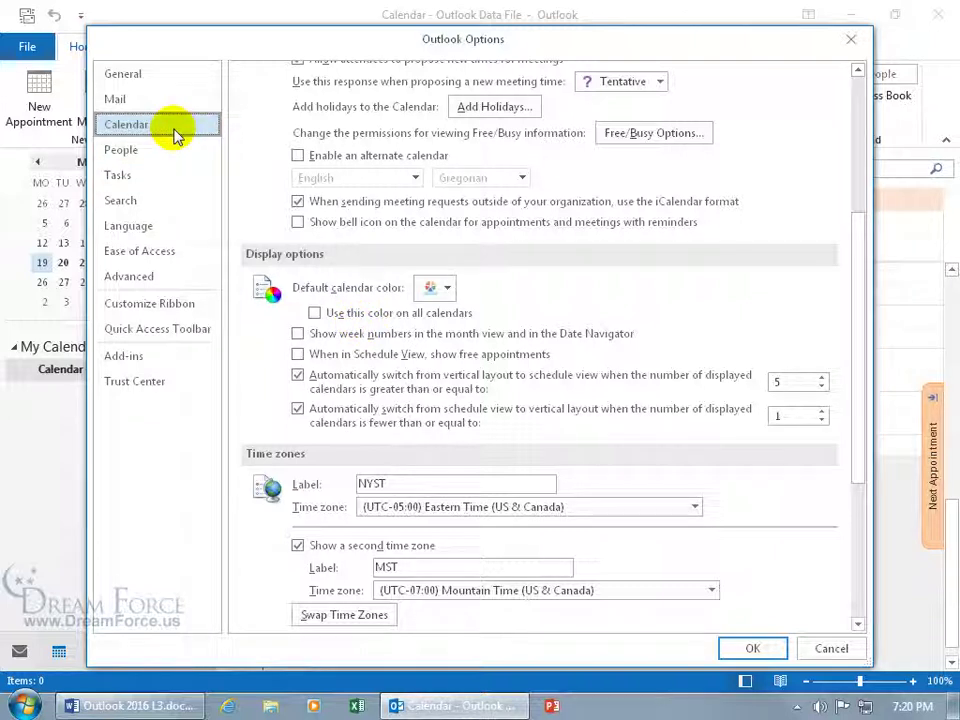
click(861, 474)
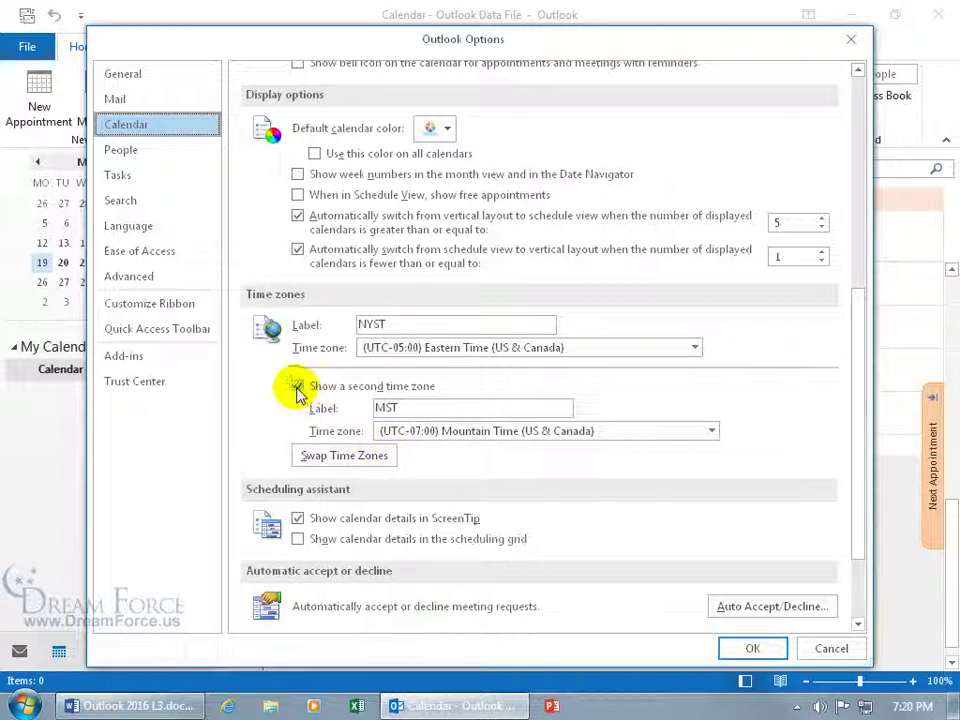
click(297, 388)
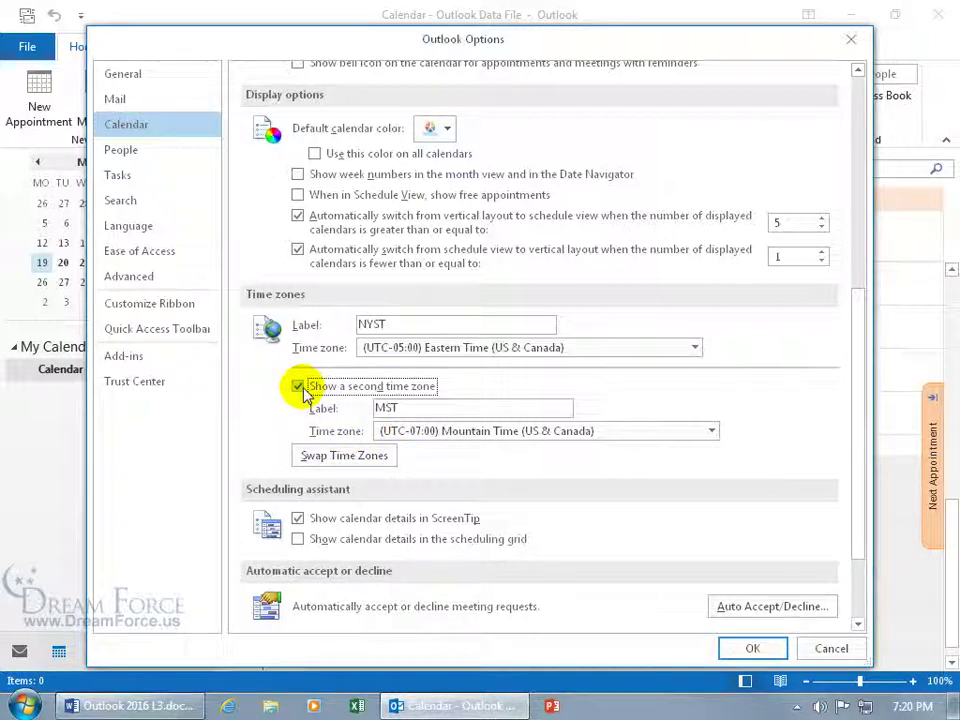
click(328, 455)
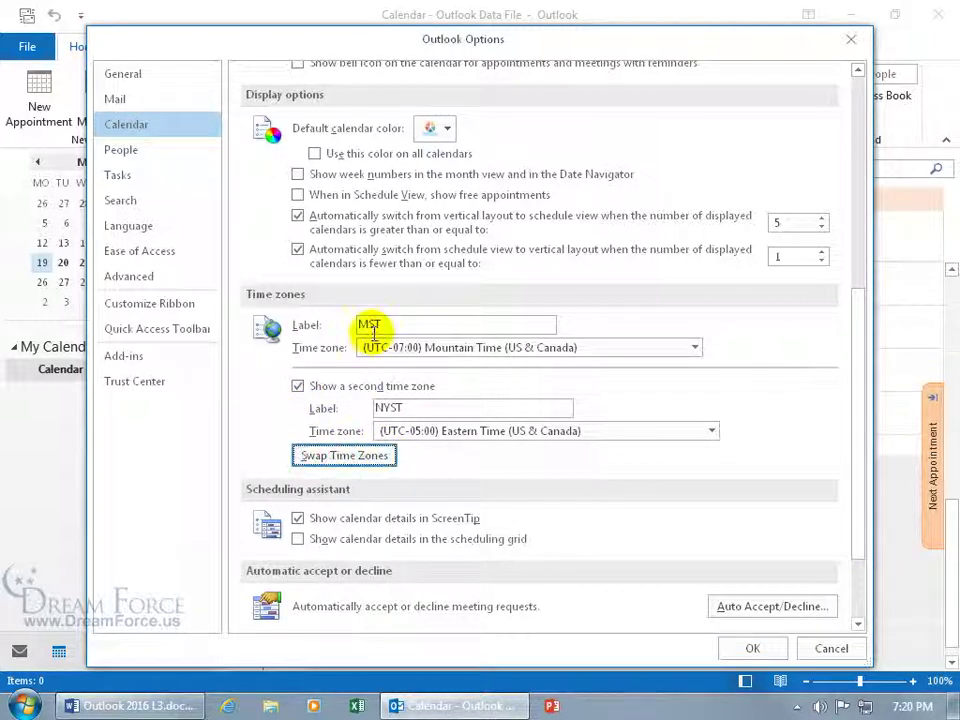
click(297, 386)
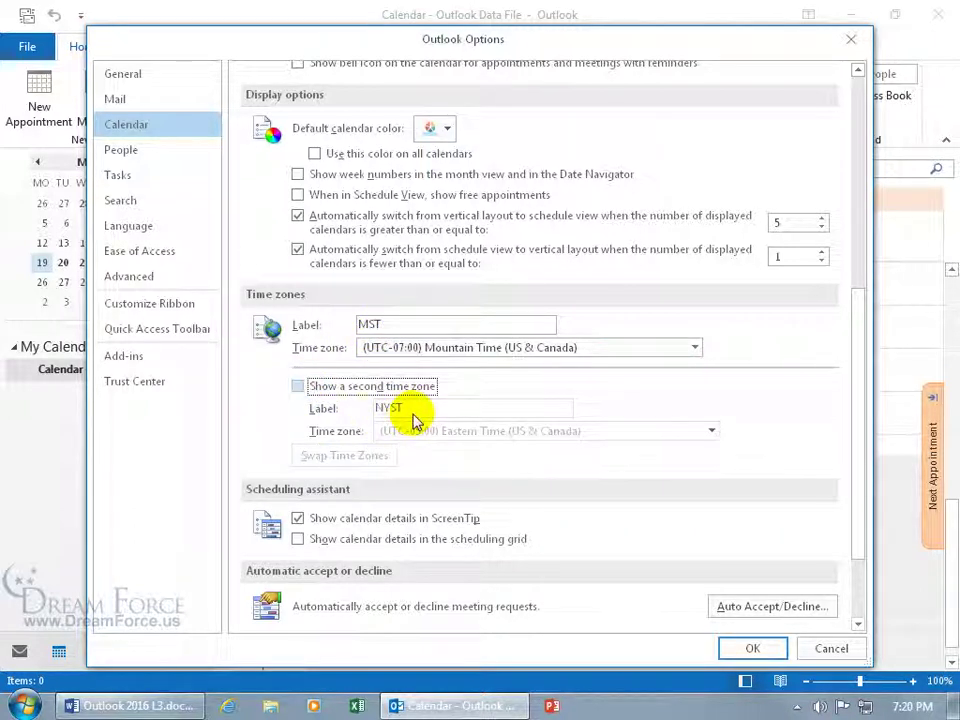
click(733, 646)
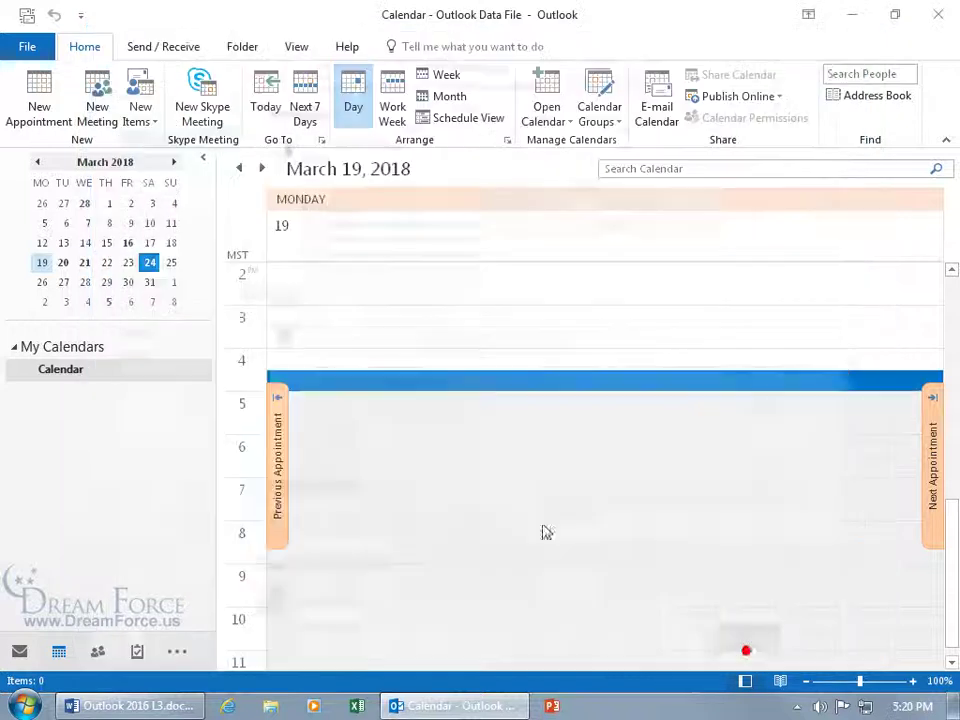
Remove the MST label from the primary time zone in the calendar options and apply the change
right_click(246, 262)
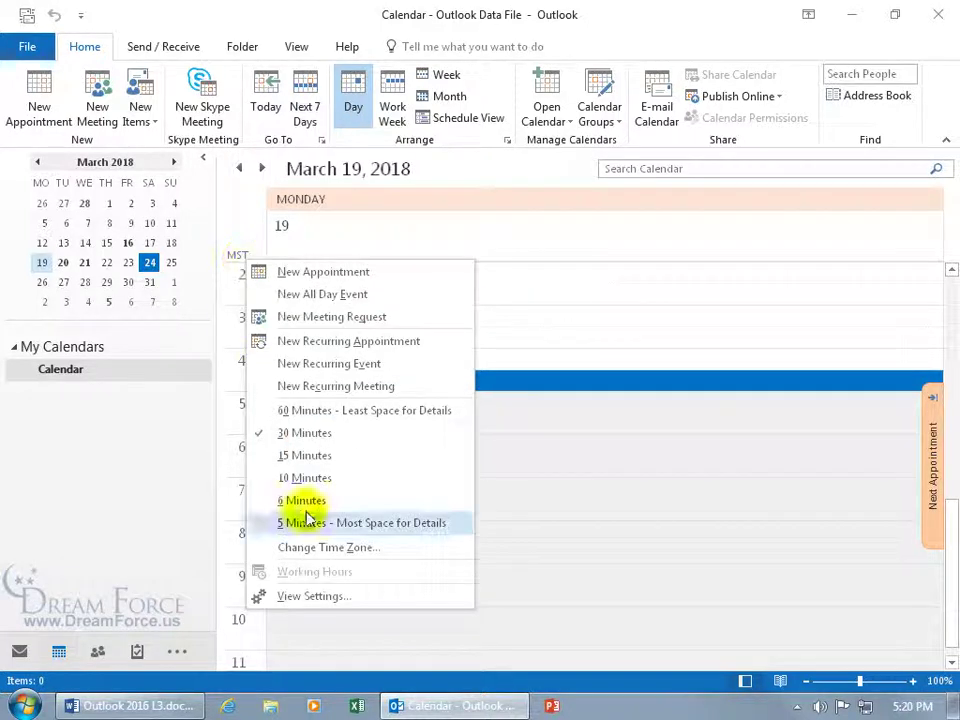
click(318, 552)
double_click(385, 484)
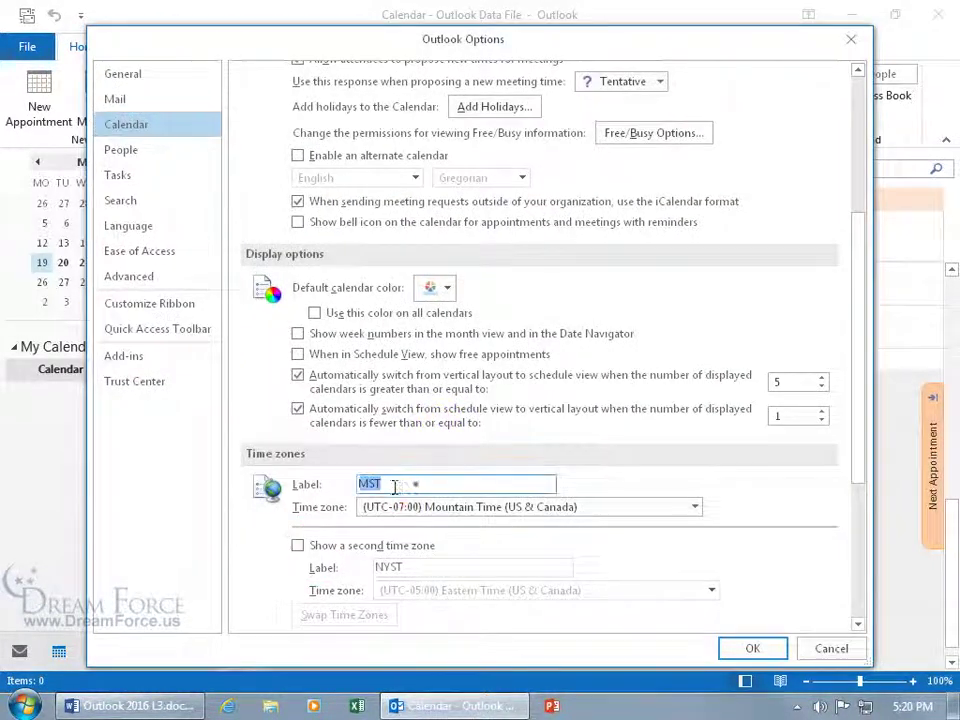
key(BackSpace)
click(740, 646)
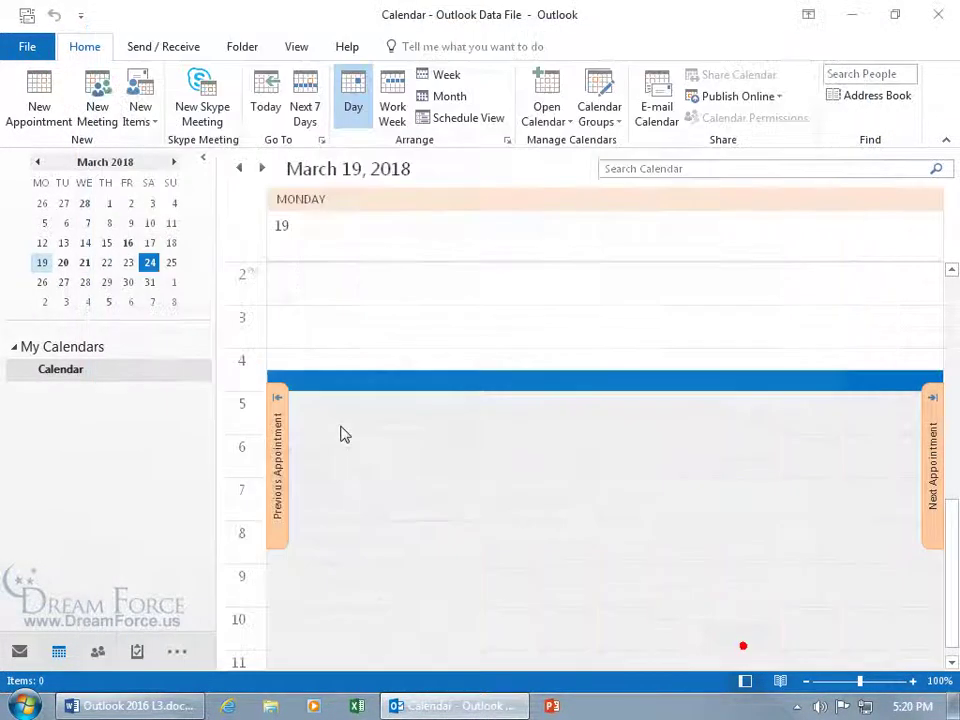